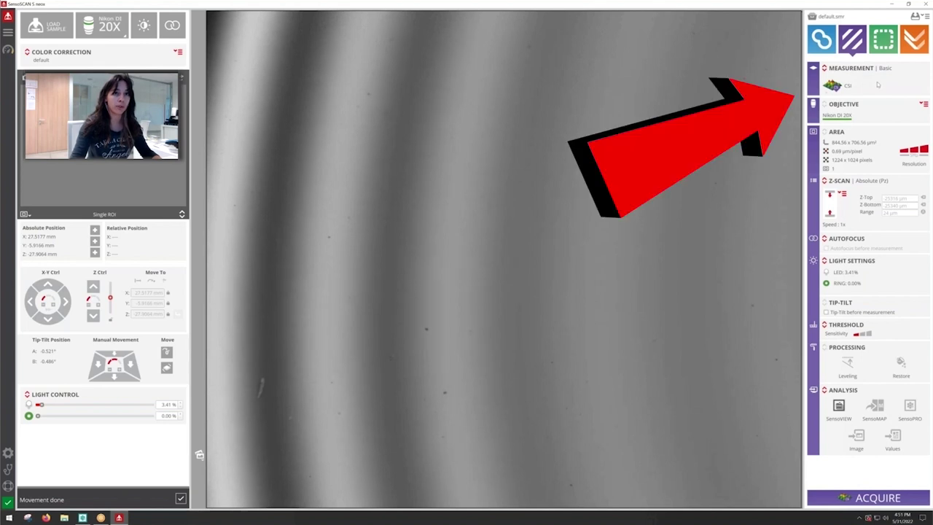
# Step: Change the Basic Set measurement mode to PSI and adjust Z until the vertical fringes are sharp
pyautogui.click(824, 69)
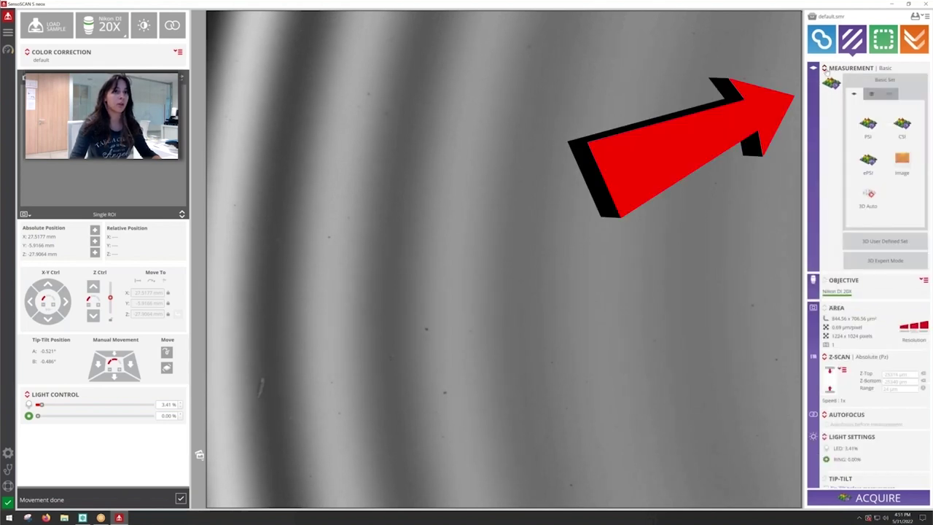
pyautogui.click(867, 127)
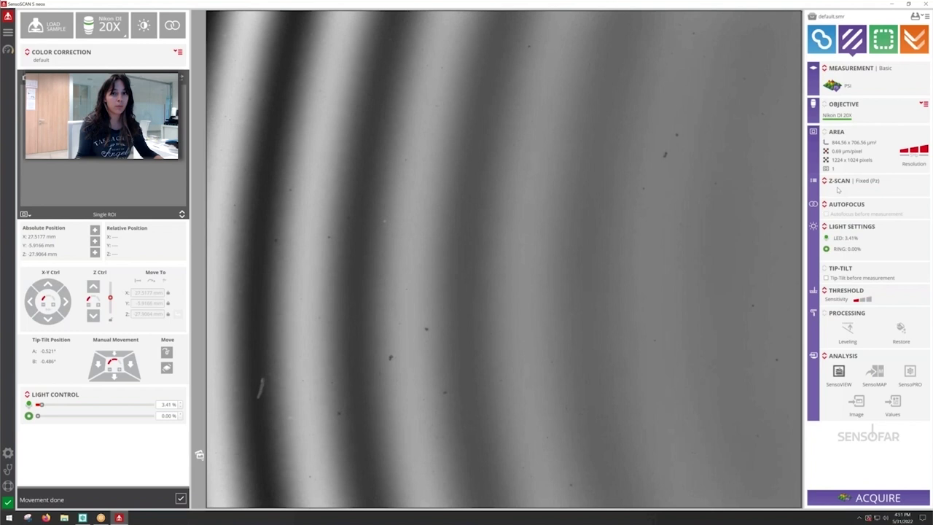
pyautogui.scroll(-2, 590, 220)
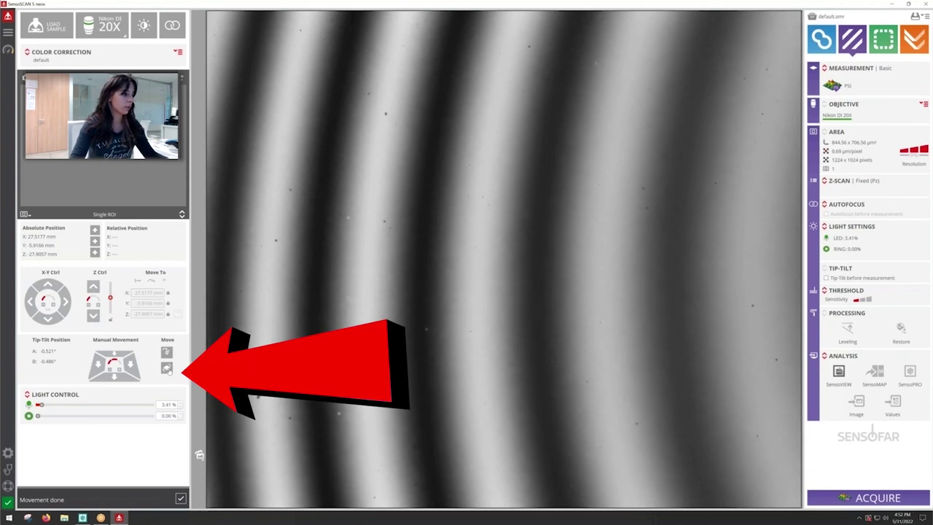
# Step: Level the sample with automatic tip-tilt and acquire a PSI measurement, saved as 20220531_165241.plux
pyautogui.click(167, 368)
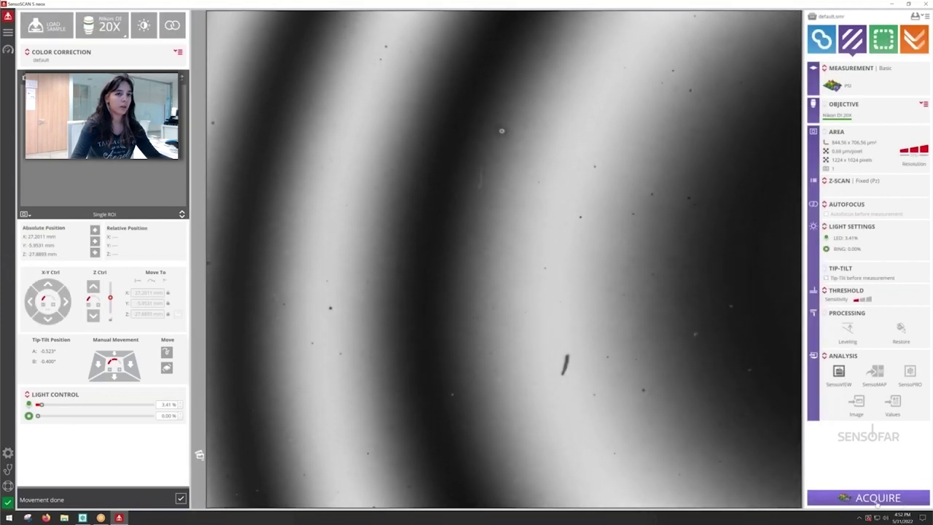
pyautogui.click(877, 498)
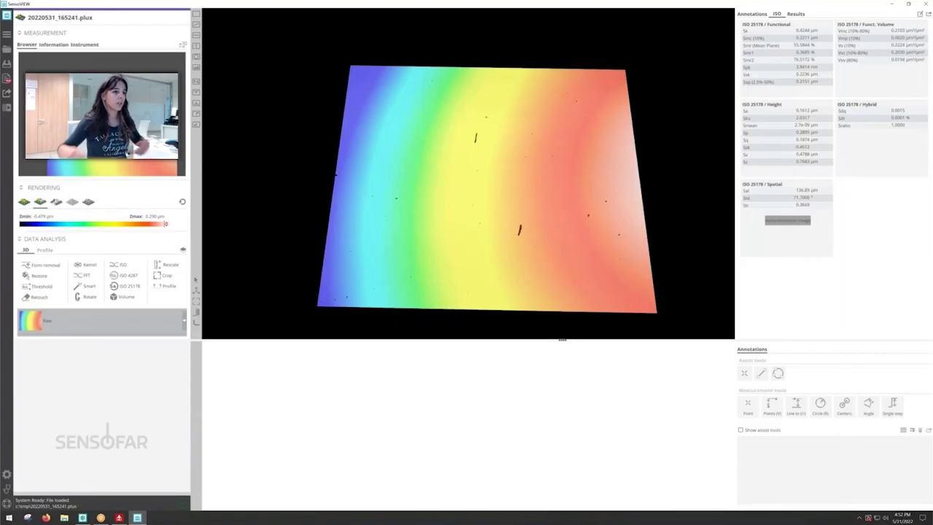
# Step: Run ISO 25178 with Manage edges, polynomial leveling and a 250 µm L-filter cut-off
pyautogui.click(125, 287)
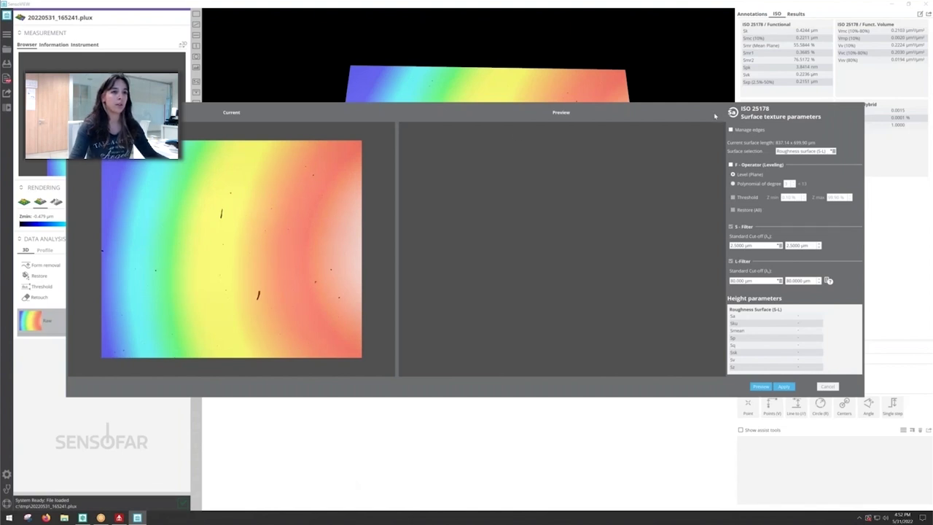
pyautogui.click(730, 129)
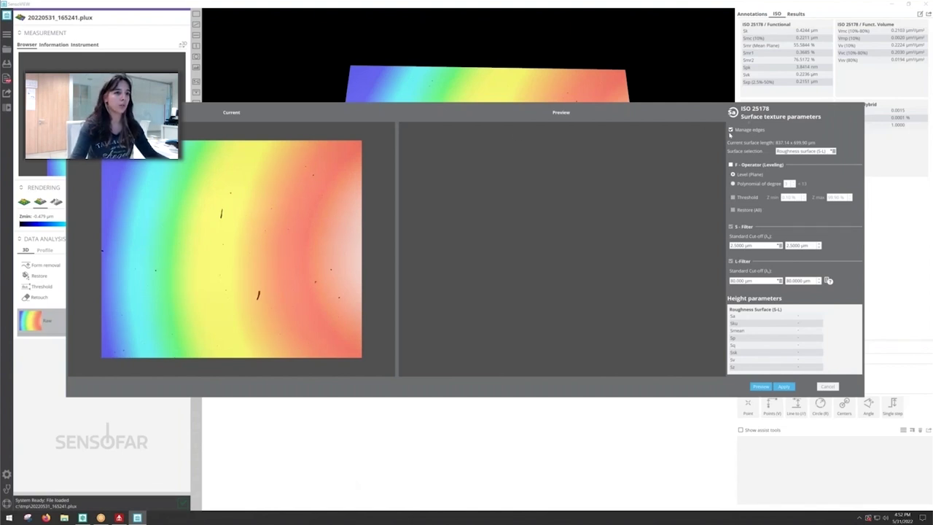
pyautogui.click(734, 183)
pyautogui.click(771, 281)
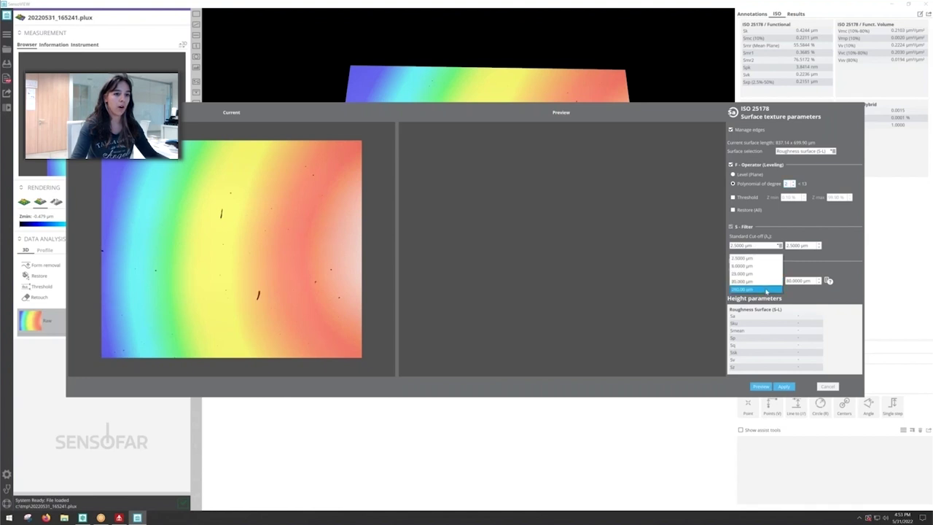
pyautogui.click(766, 289)
pyautogui.click(783, 386)
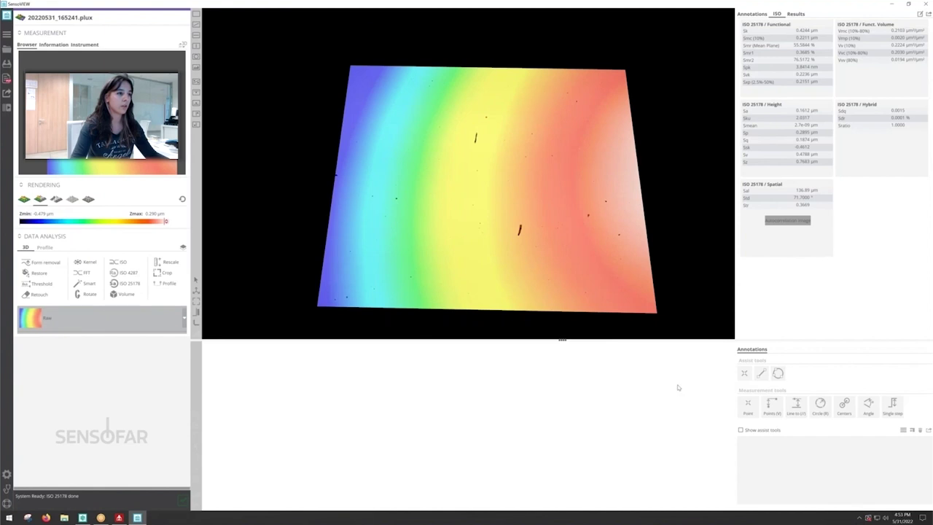
# Step: Tilt the 3D view to inspect the flat, L-filtered roughness surface
pyautogui.moveTo(568, 306); pyautogui.dragTo(627, 280)
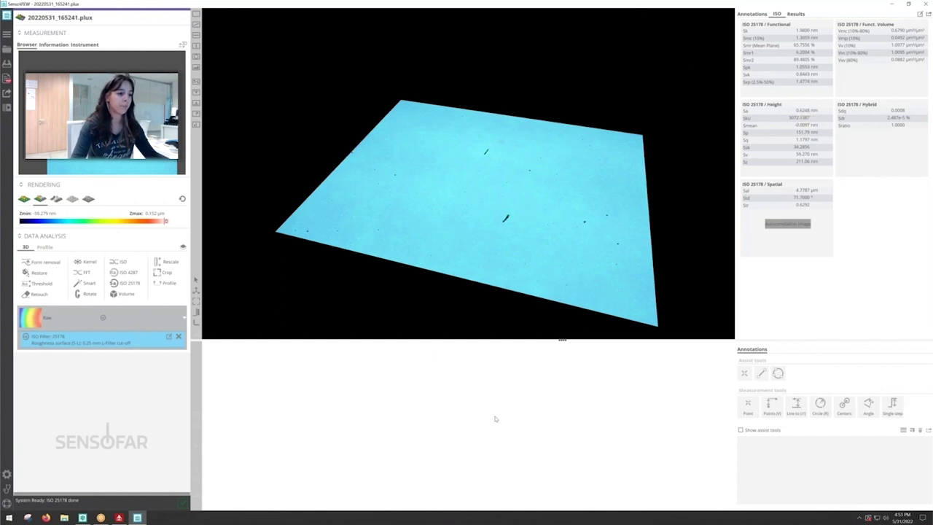
# Step: Close SensoVIEW and acquire a 50X PSI measurement of the smiley-face sample
pyautogui.click(908, 3)
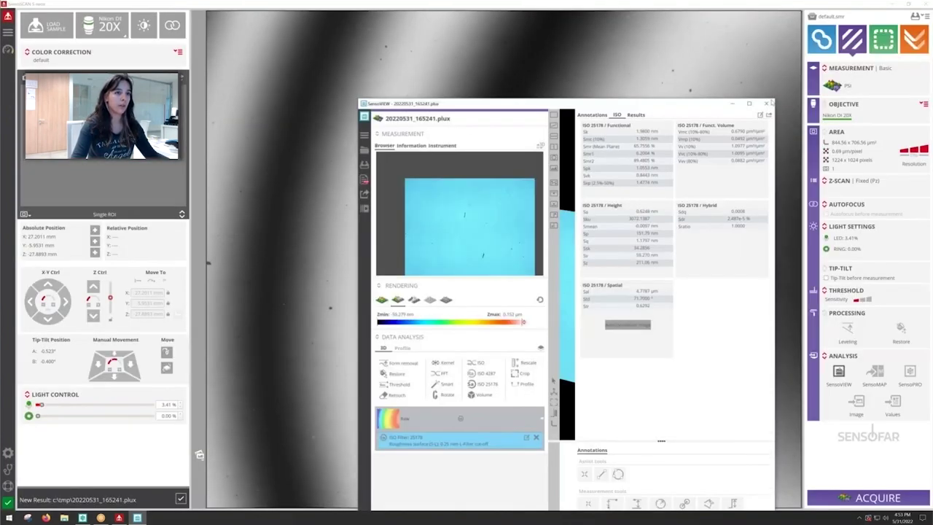
pyautogui.click(768, 106)
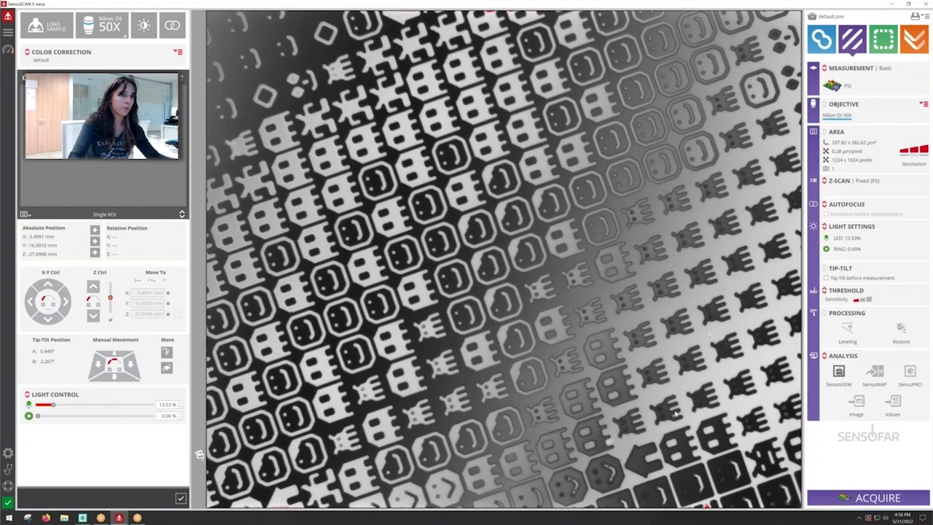
pyautogui.click(883, 498)
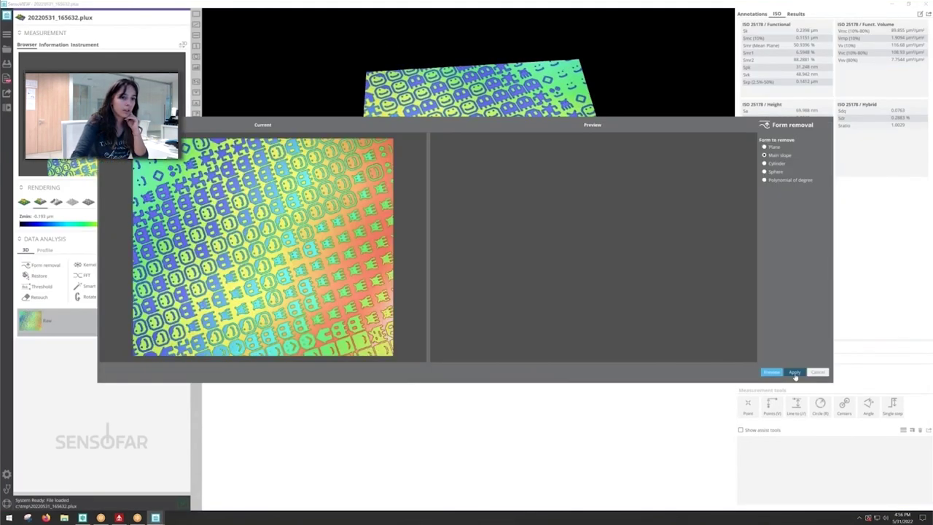
# Step: Remove the form, profile a raised feature and measure its 153.63 nm step height between two points
pyautogui.click(792, 372)
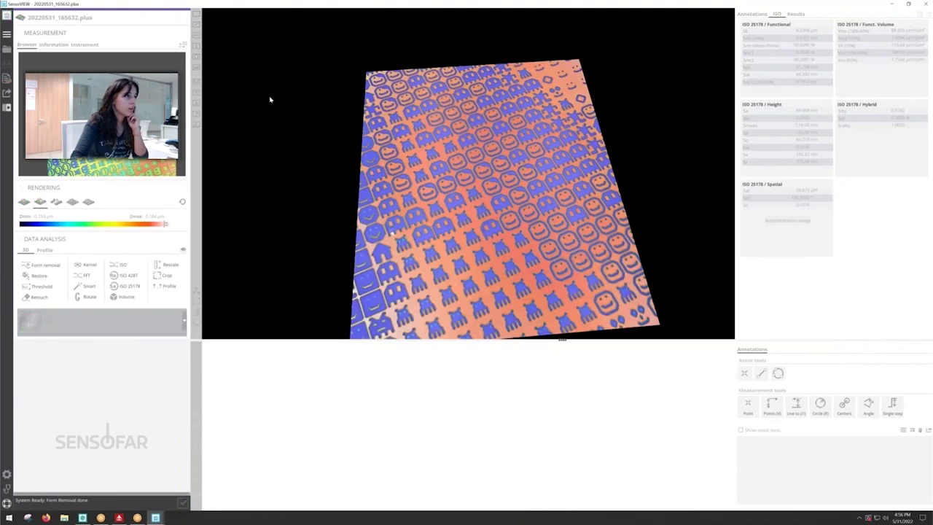
pyautogui.scroll(3, 481, 213)
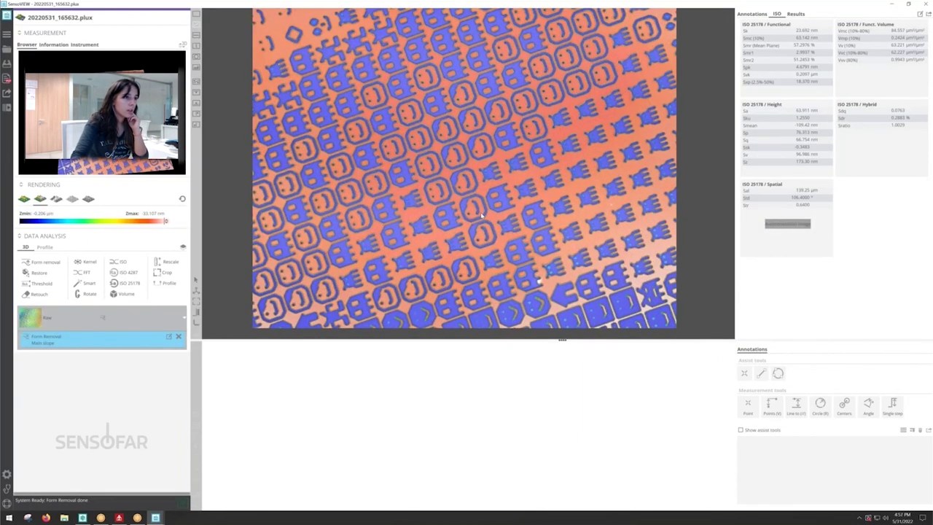
pyautogui.moveTo(506, 155); pyautogui.dragTo(520, 216)
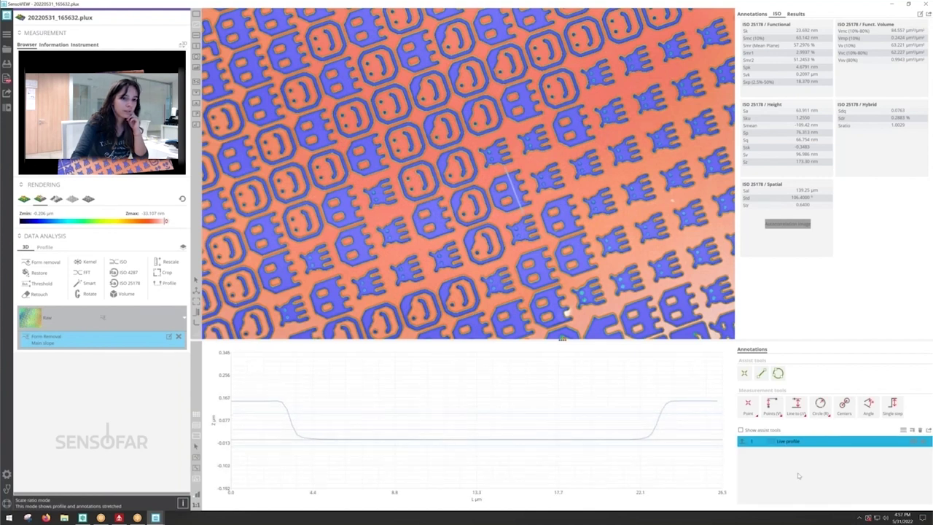
pyautogui.click(770, 403)
pyautogui.click(703, 411)
pyautogui.click(449, 445)
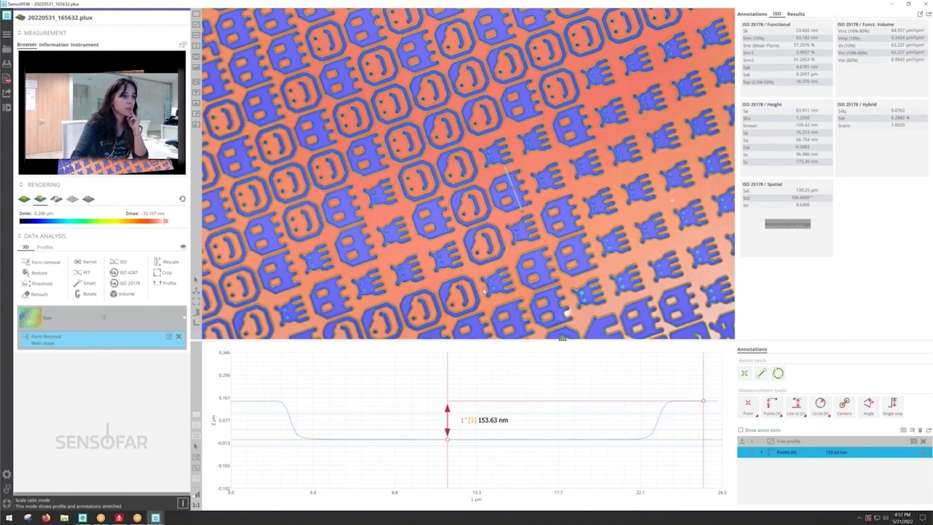
pyautogui.scroll(-5, 484, 290)
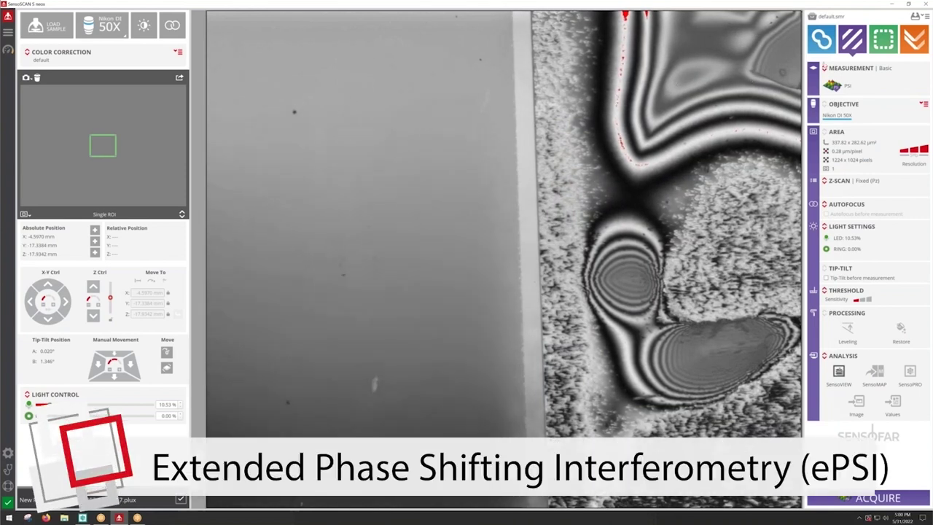
# Step: Switch to ePSI with a relative (Pz) Z-scan and acquire, saving 20220531_170114.plux
pyautogui.click(824, 70)
pyautogui.click(873, 164)
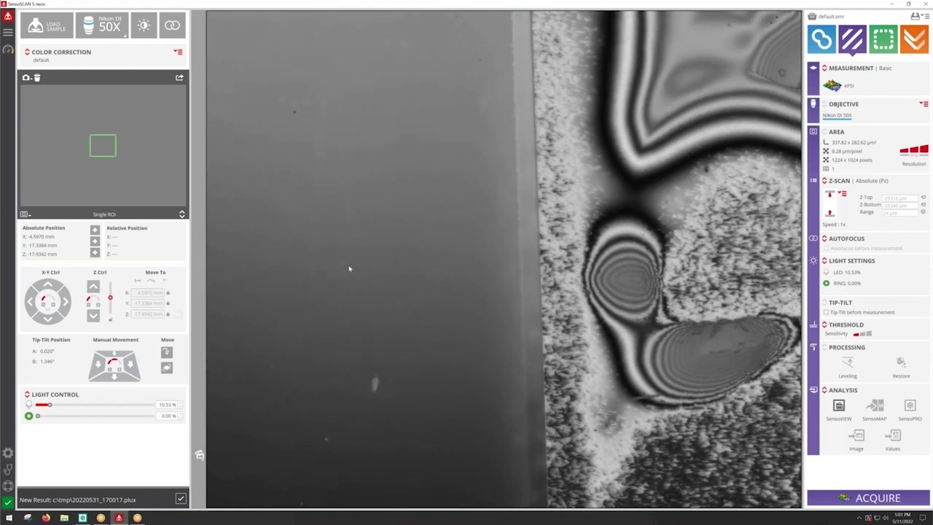
pyautogui.click(843, 193)
pyautogui.click(849, 216)
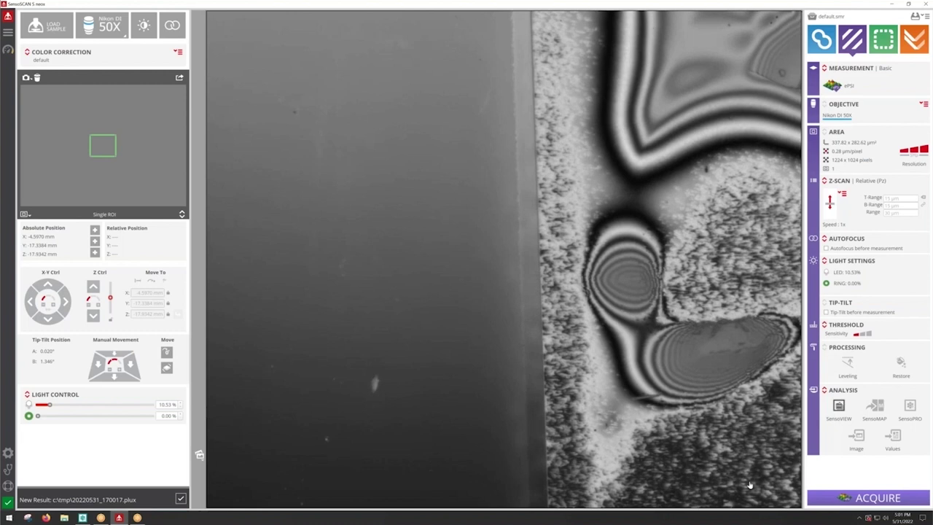
pyautogui.click(877, 497)
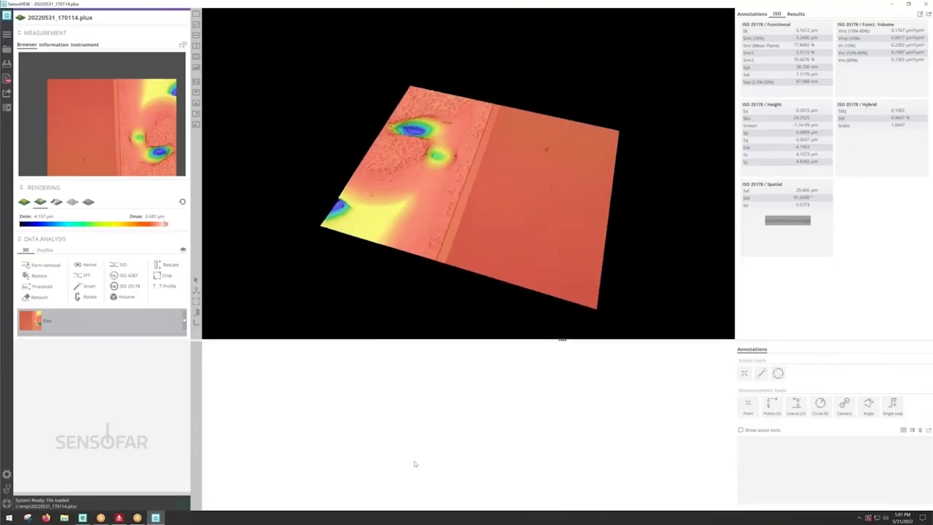
# Step: Close the ePSI result window to return to SensoSCAN's live 50X view
pyautogui.click(926, 4)
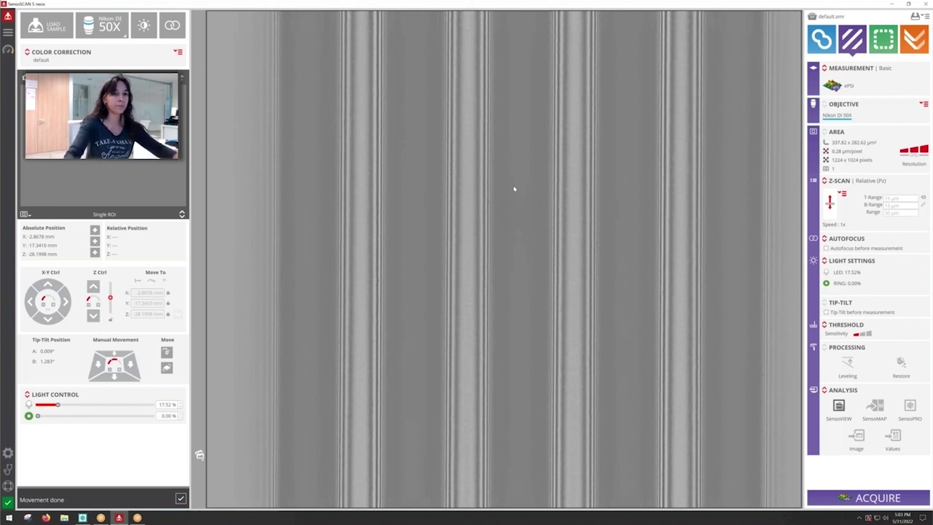
# Step: Set an absolute (Pz) Z-scan and acquire the striped sample, accepting the possible-crash warning
pyautogui.click(842, 211)
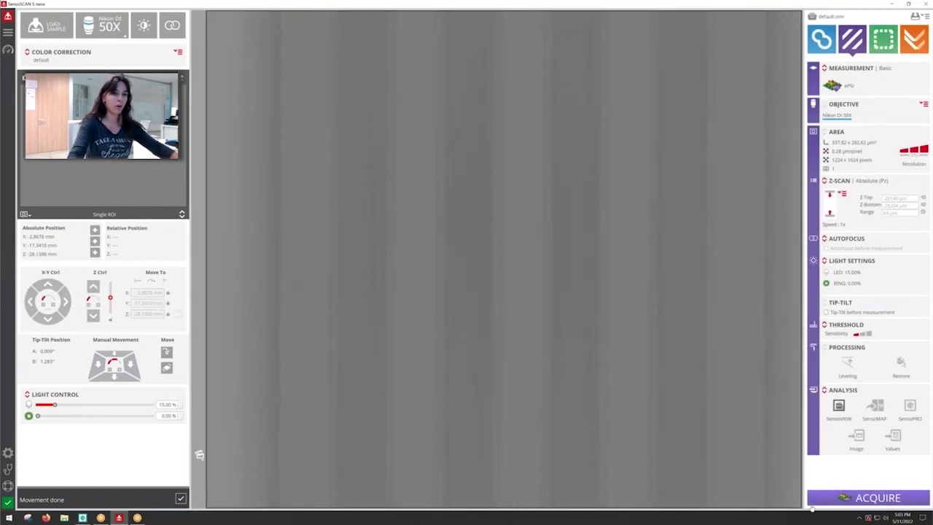
pyautogui.click(812, 503)
pyautogui.click(386, 263)
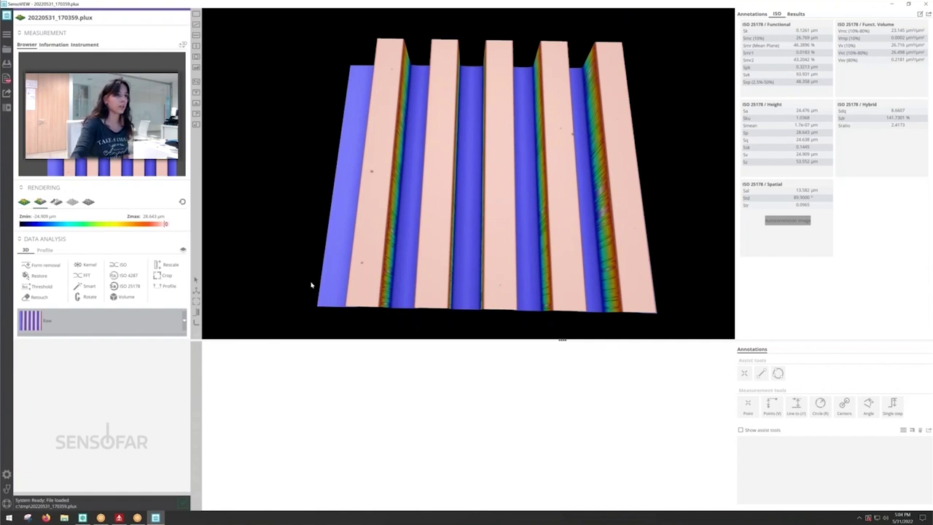
# Step: Rotate the stripe topography to an oblique view, then return to SensoSCAN
pyautogui.moveTo(311, 284); pyautogui.dragTo(635, 109)
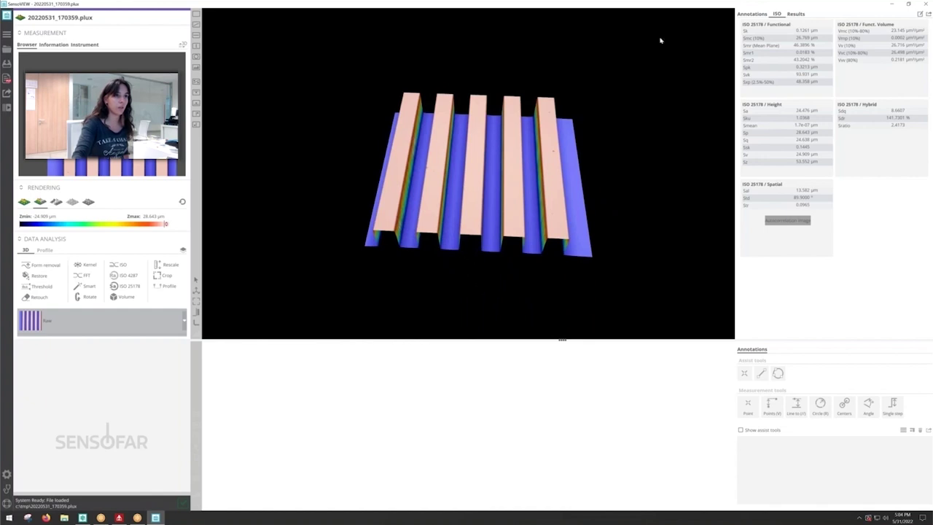
pyautogui.hotkey('alt', 'Tab')
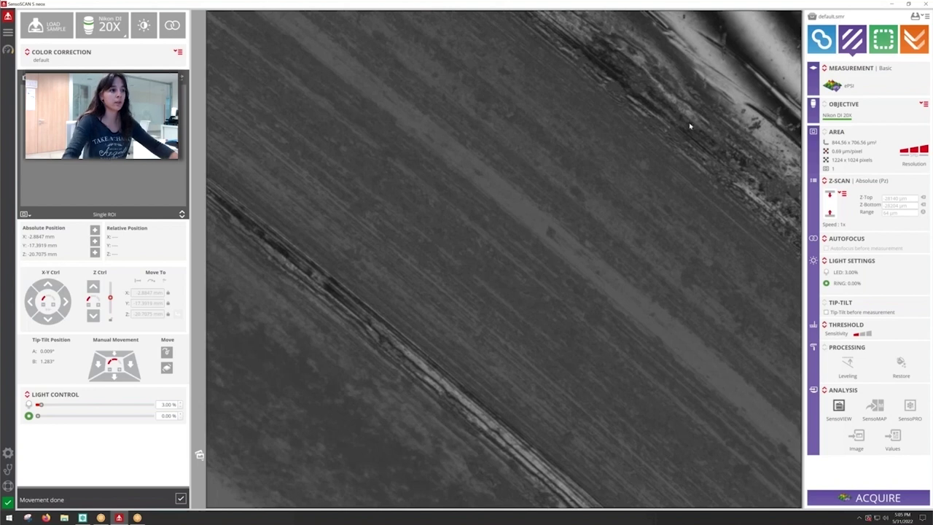
# Step: Recenter the stage on the scratched area and start a CSI measurement with an 18 µm Z-scan range
pyautogui.doubleClick(515, 254)
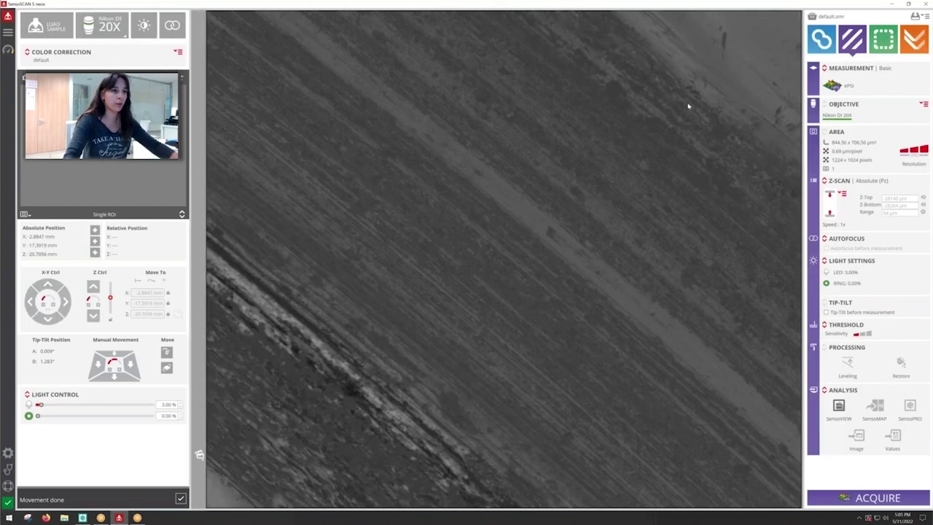
pyautogui.doubleClick(556, 241)
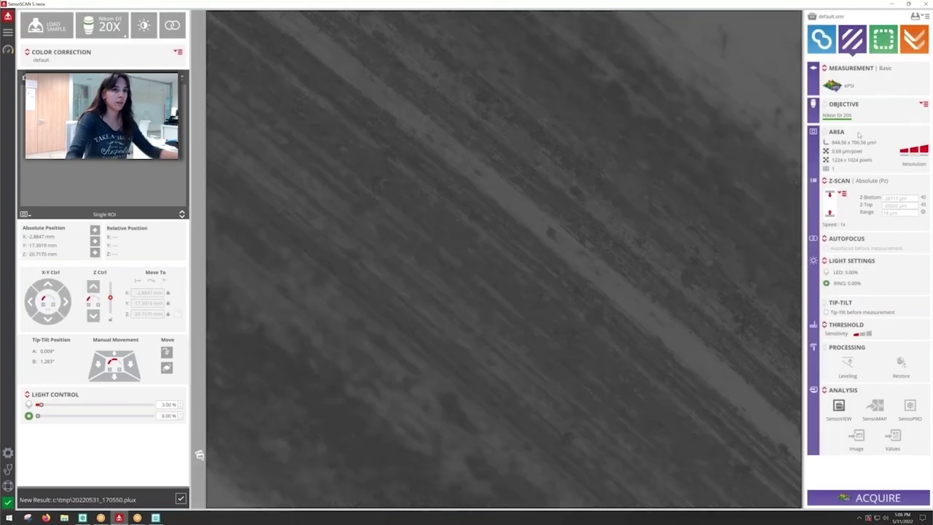
pyautogui.click(831, 84)
pyautogui.click(902, 125)
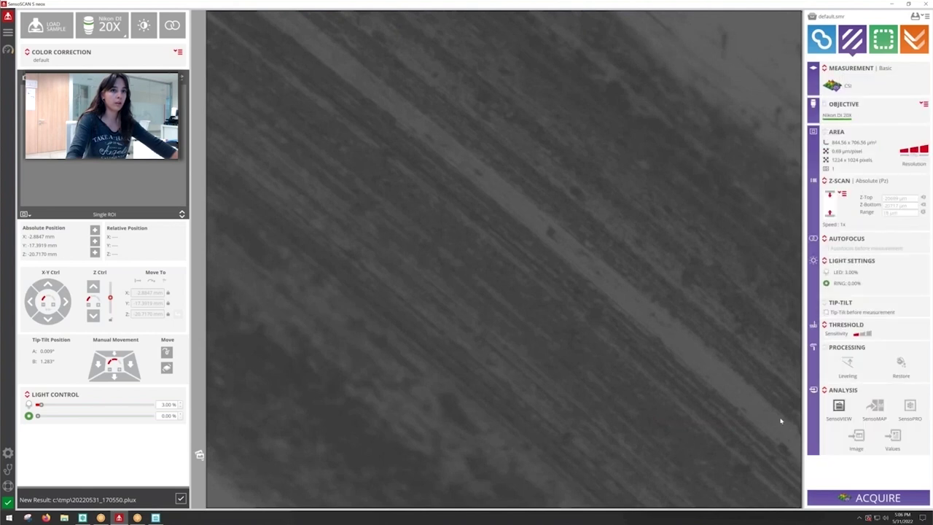
pyautogui.click(875, 497)
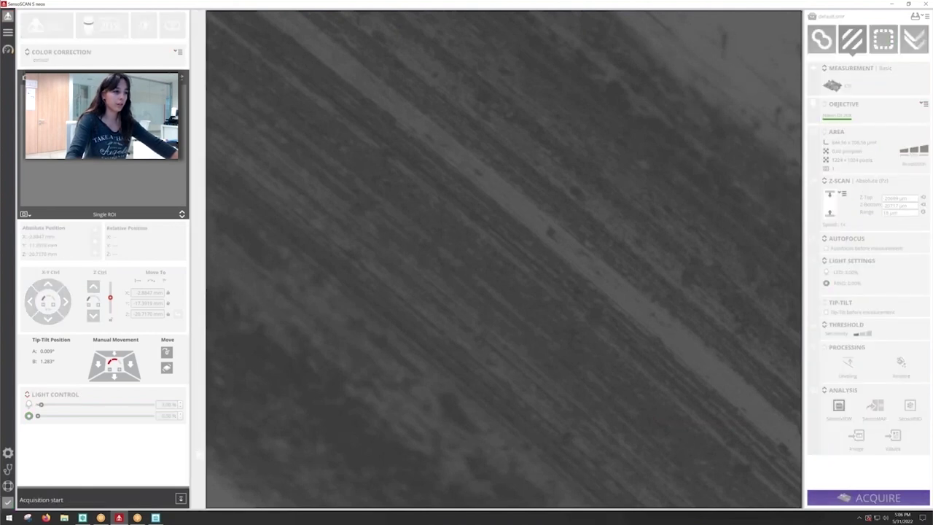